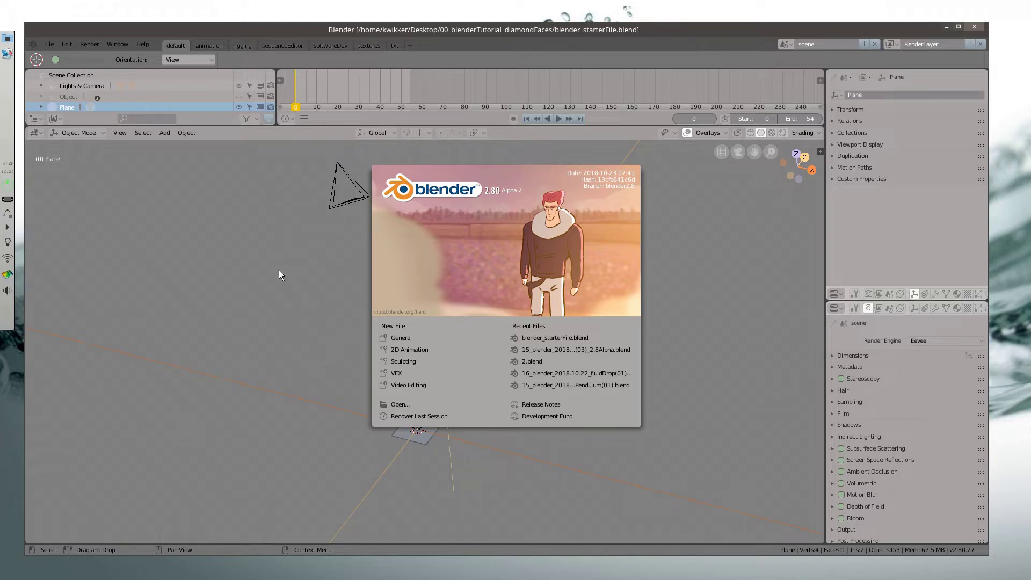
- Dismiss the splash screen and switch to a close top view of the plane
click(307, 272)
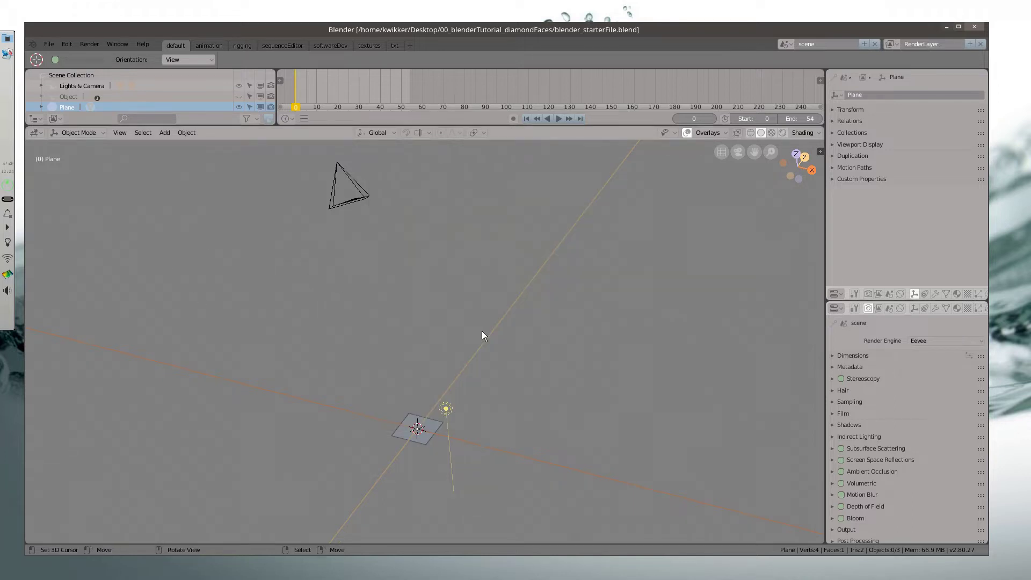
shift+middle_drag(507, 336, 549, 270)
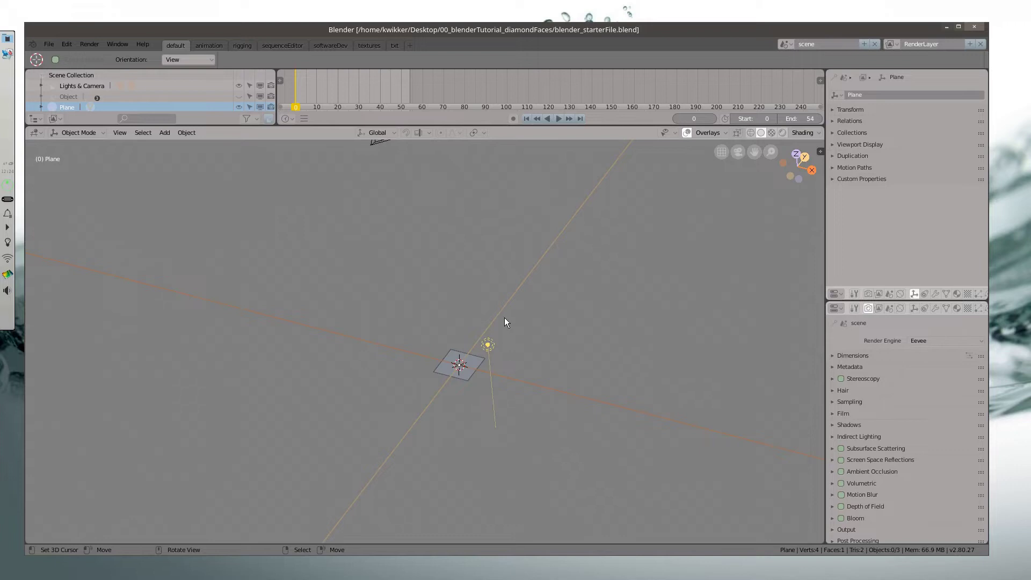
key(KP_7)
shift+middle_drag(492, 344, 398, 347)
scroll(400, 352, up, 5)
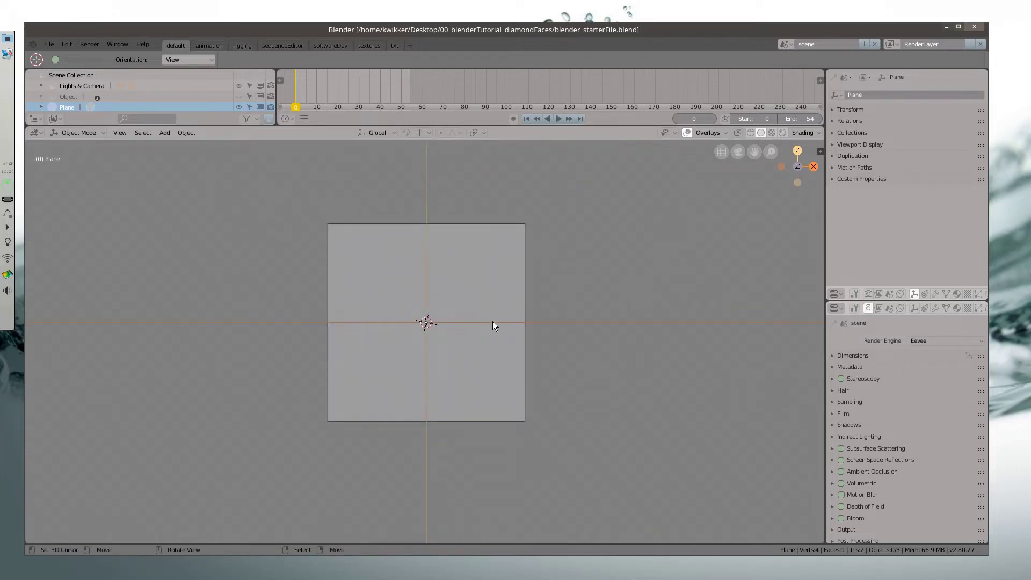
scroll(434, 323, up, 4)
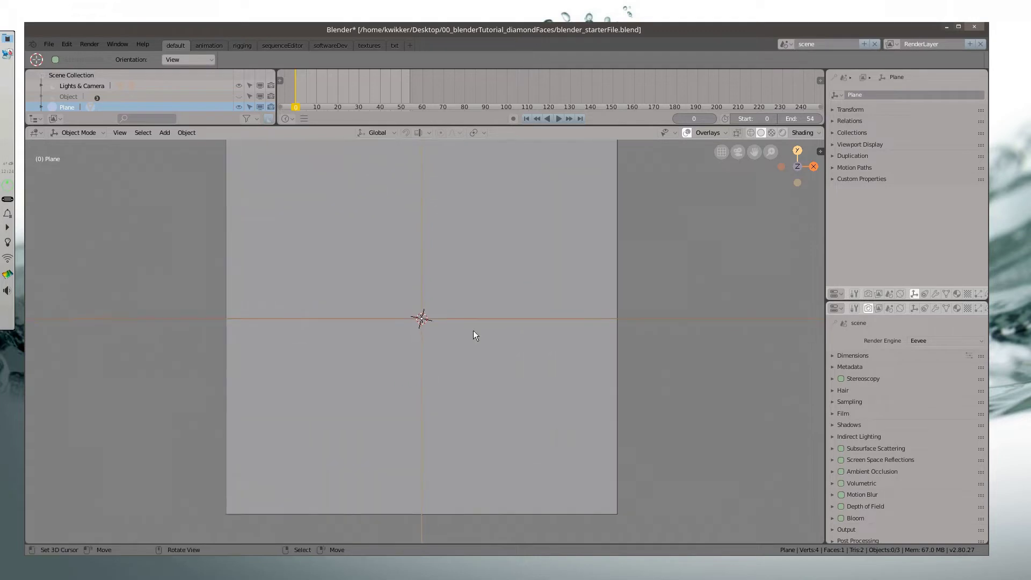
click(564, 313)
click(648, 288)
click(590, 315)
click(538, 348)
click(673, 312)
ctrl+middle_drag(622, 294, 579, 324)
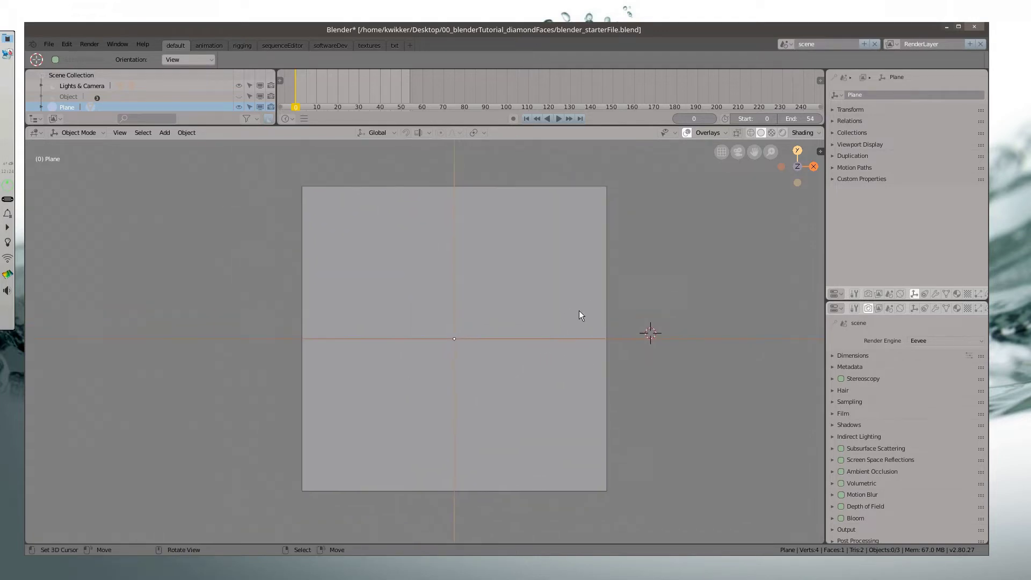
shift+middle_drag(473, 212, 423, 199)
right_drag(450, 245, 467, 258)
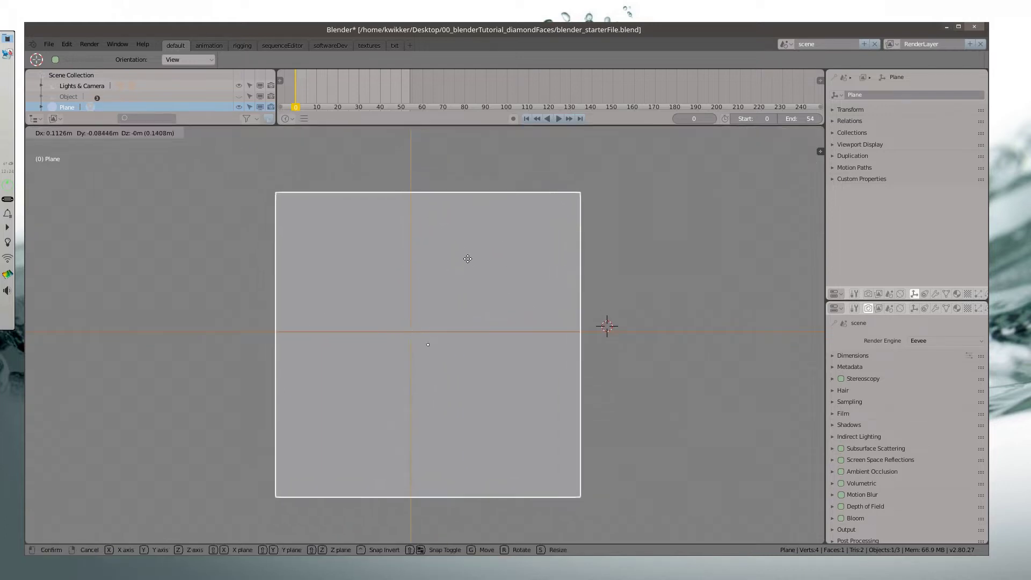
right_click(467, 258)
- In Edit Mode, subdivide the entire plane twice into a 4 by 4 grid of faces and deselect everything
key(ctrl+Tab)
click(496, 254)
shift+middle_drag(462, 267, 449, 285)
key(alt+a)
key(a)
key(w)
click(424, 282)
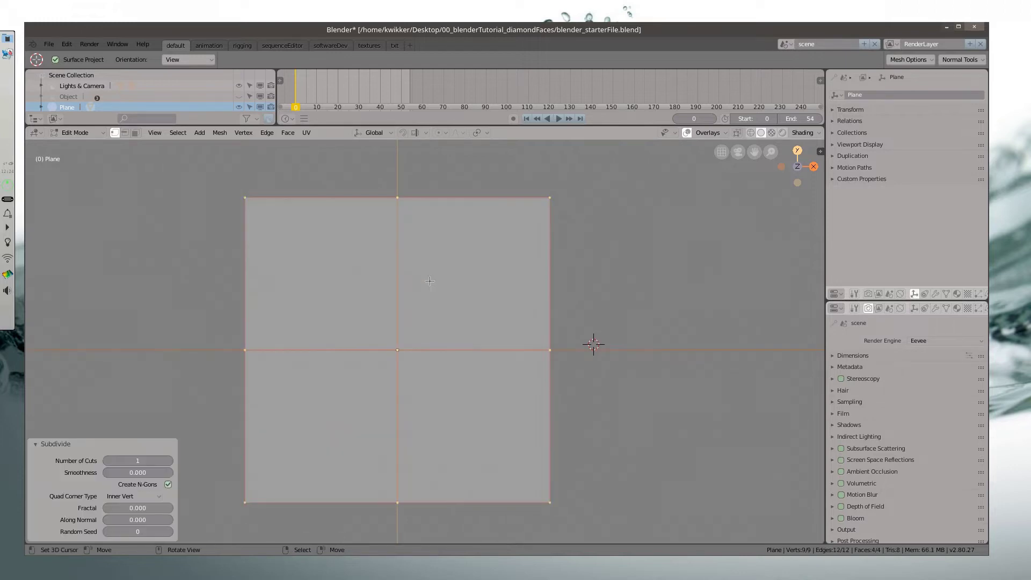
key(alt+a)
shift+middle_drag(398, 336, 450, 320)
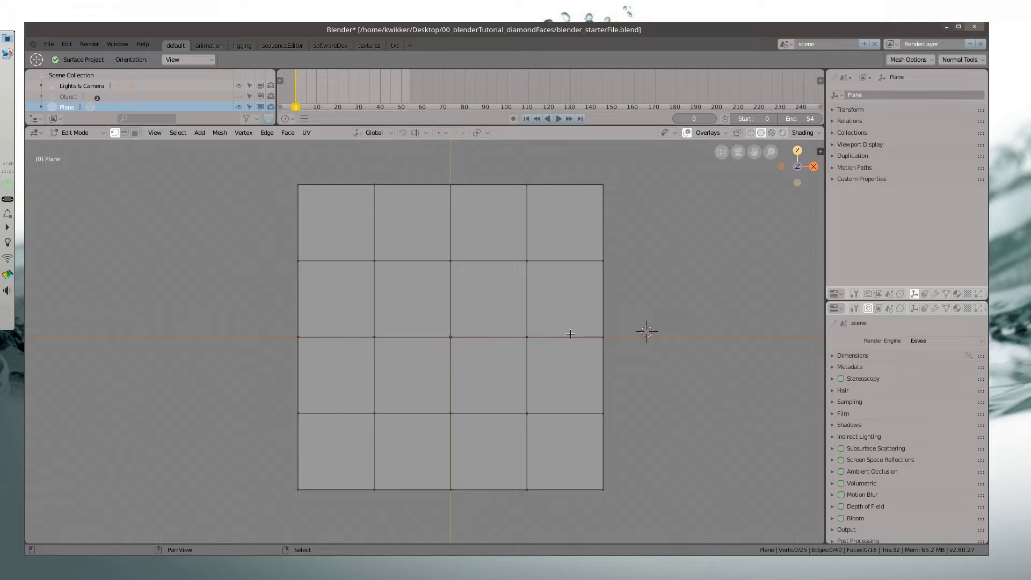
scroll(586, 253, down, 1)
shift+middle_drag(558, 275, 518, 278)
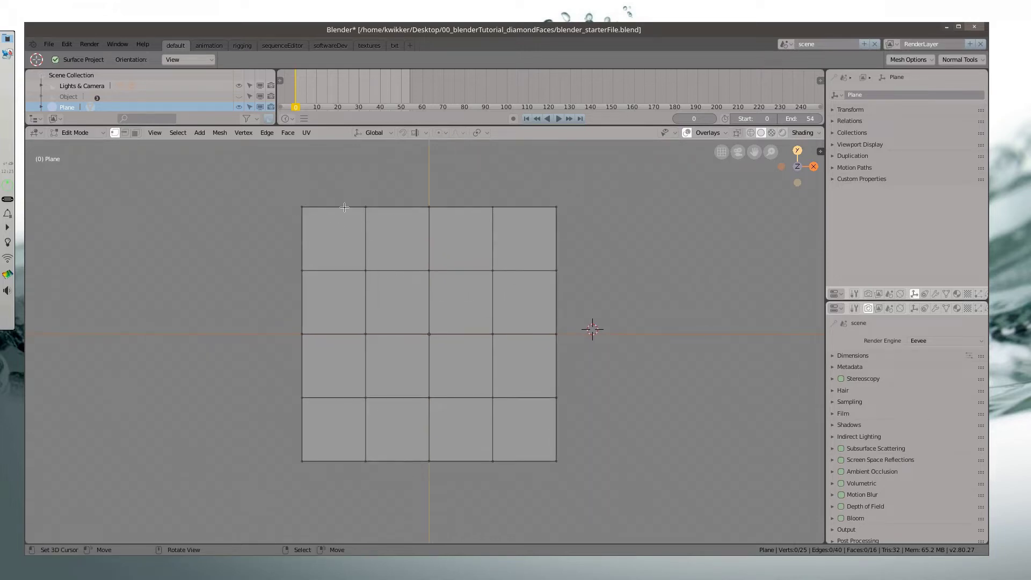
- Try to rotate the grid's upper-left corner face by 45 degrees
click(302, 207)
shift+click(366, 207)
shift+click(365, 270)
shift+click(295, 274)
key(r)
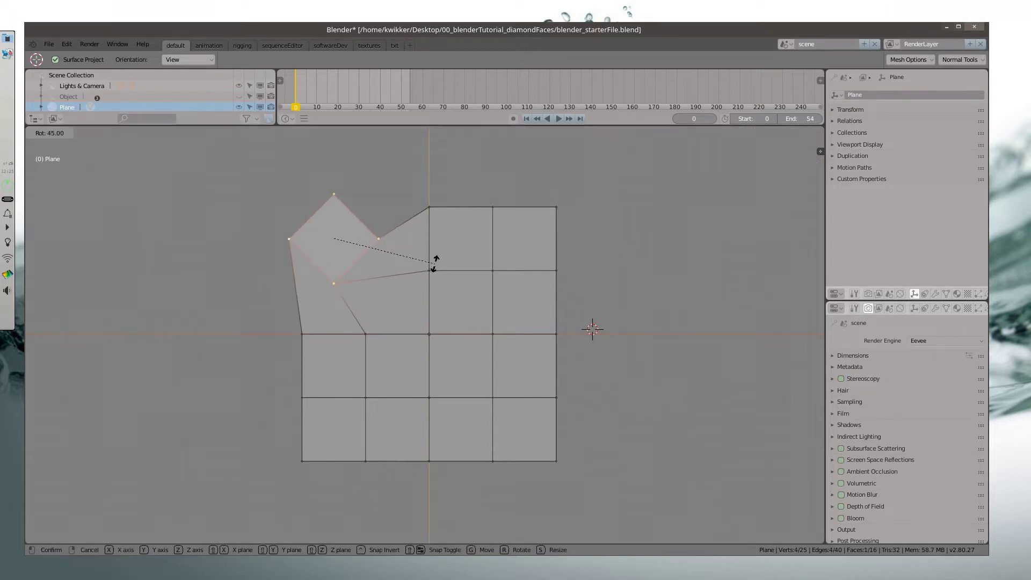
key(Escape)
key(alt+a)
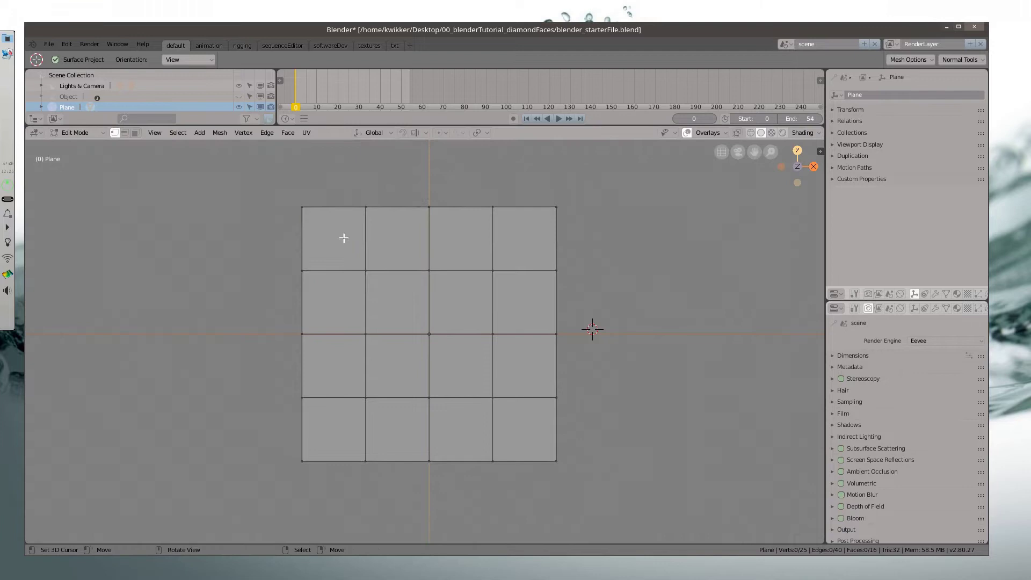
- Box-select the whole grid and poke all of its faces
key(t)
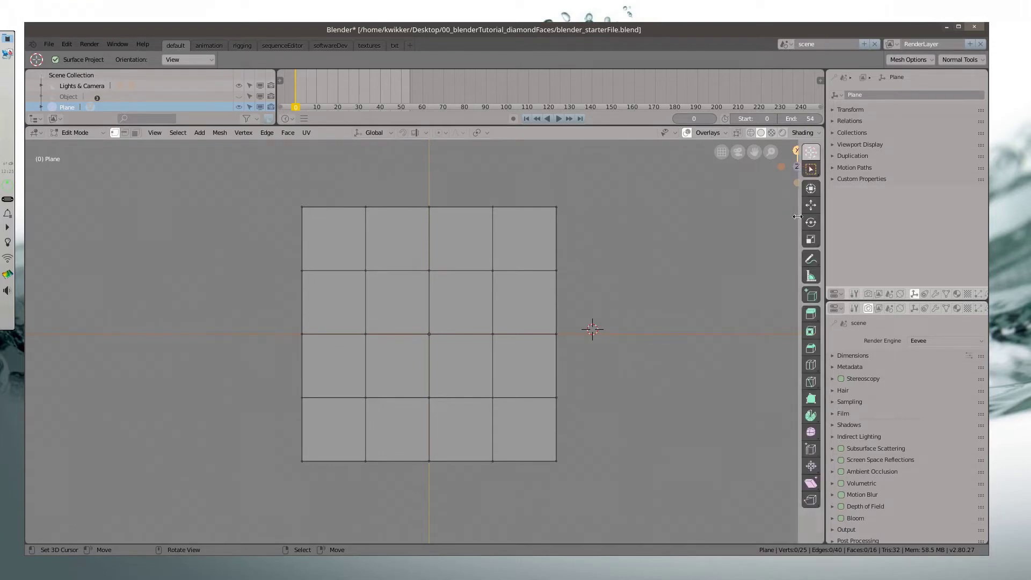
click(811, 171)
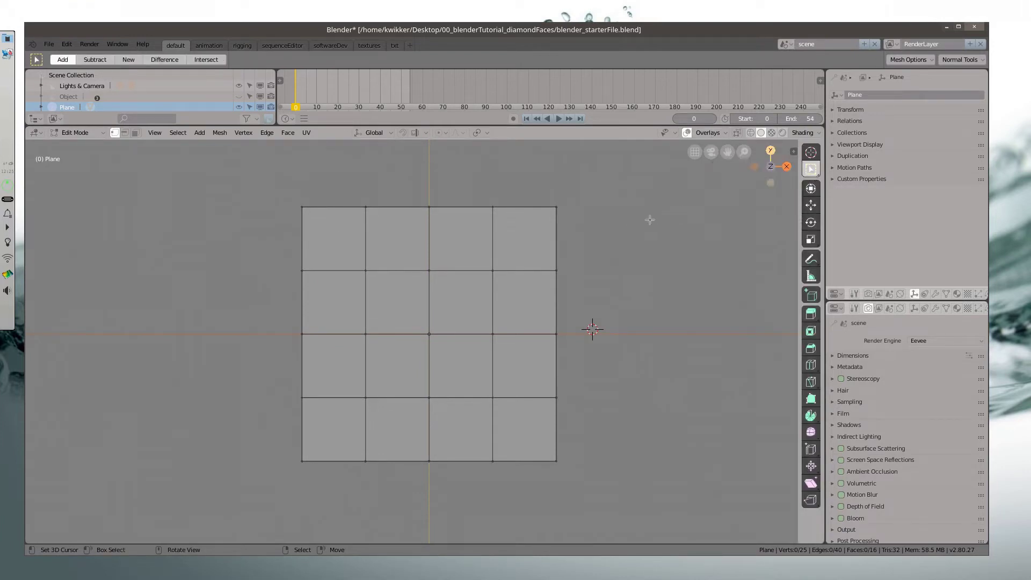
click(572, 201)
drag(571, 202, 282, 468)
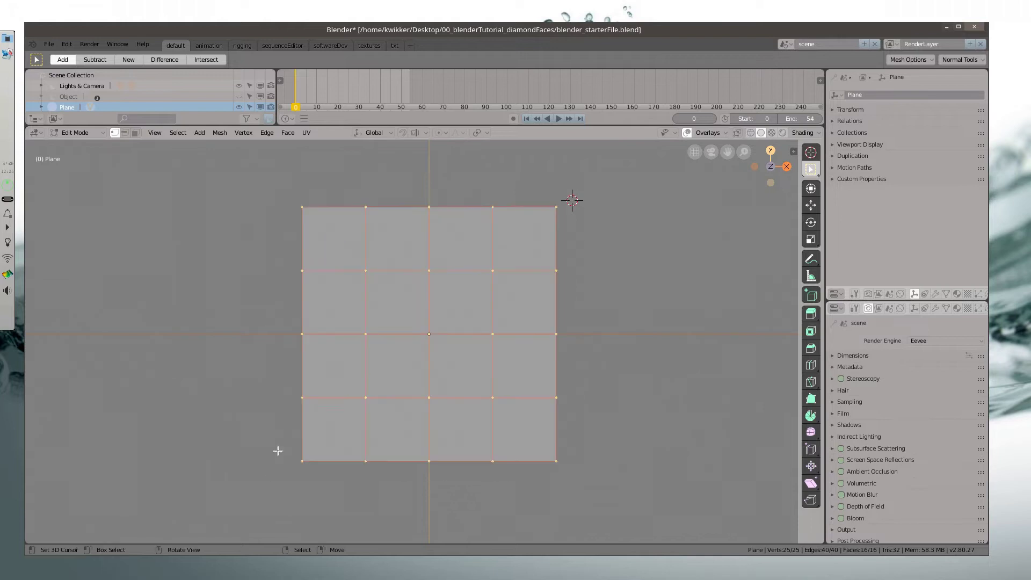
click(287, 134)
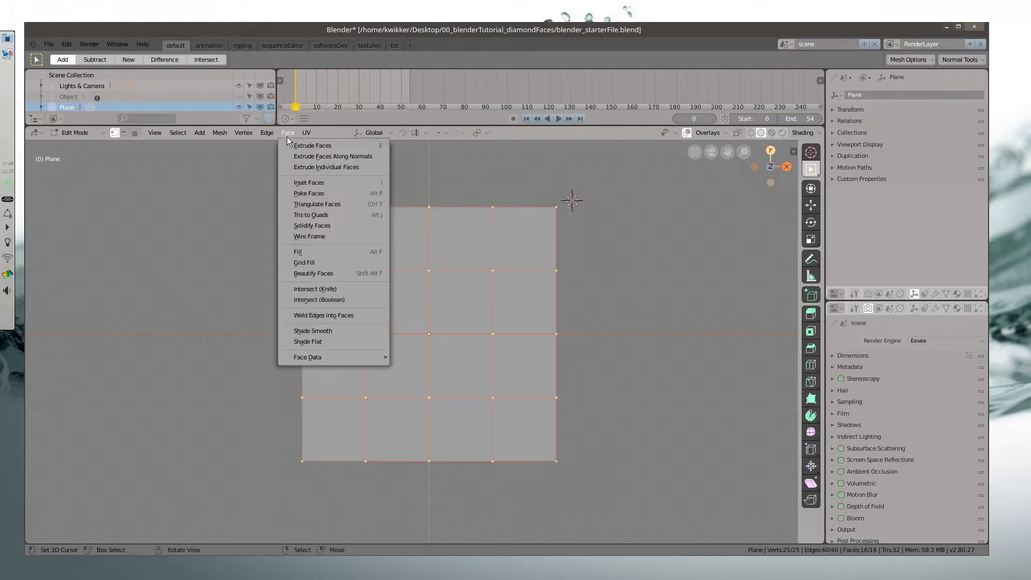
click(322, 194)
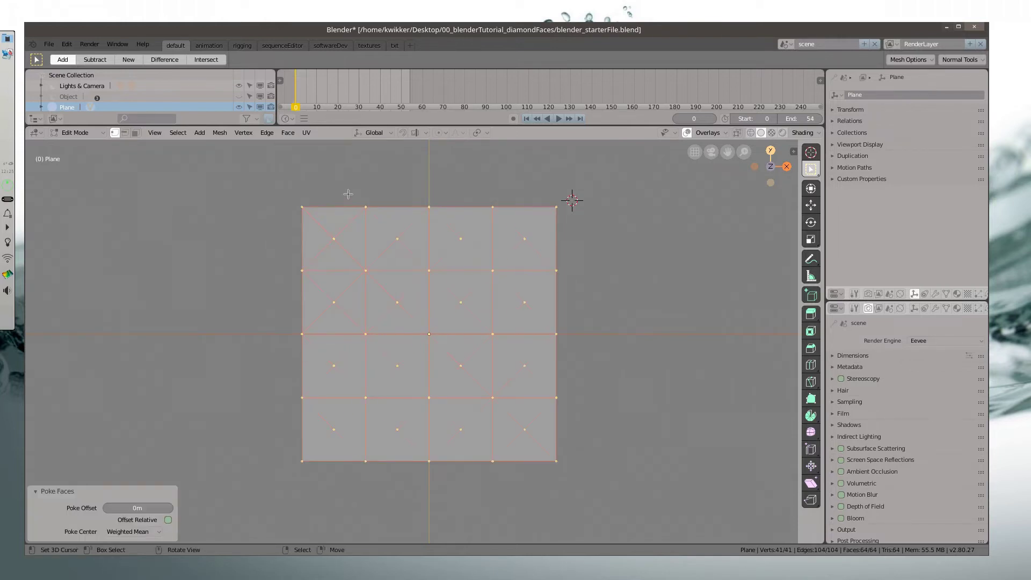
- Select the centre vertex of the upper-left poked face and extend the selection to vertices with the same amount of connecting edges
click(338, 245)
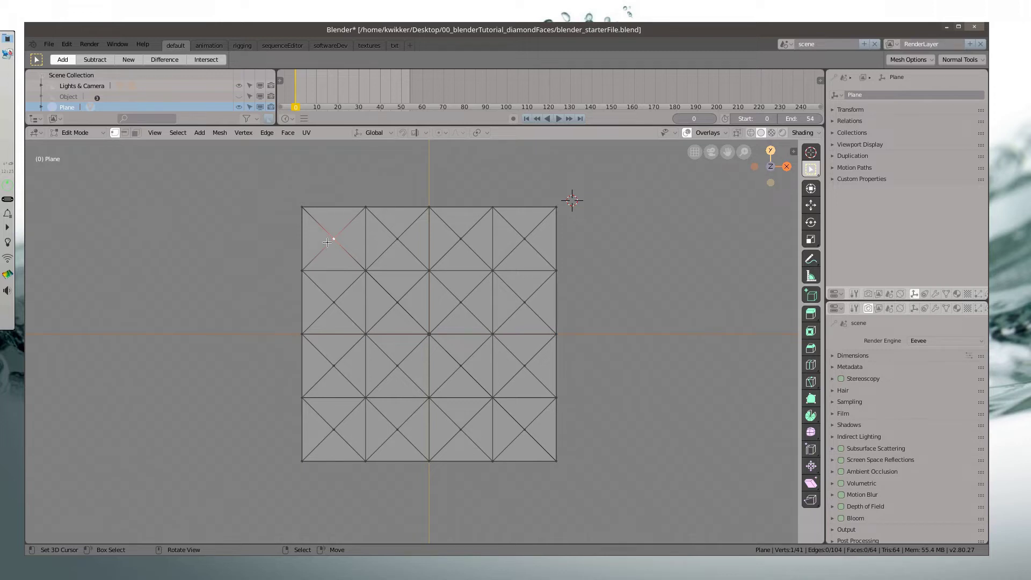
key(g)
right_click(353, 255)
click(182, 134)
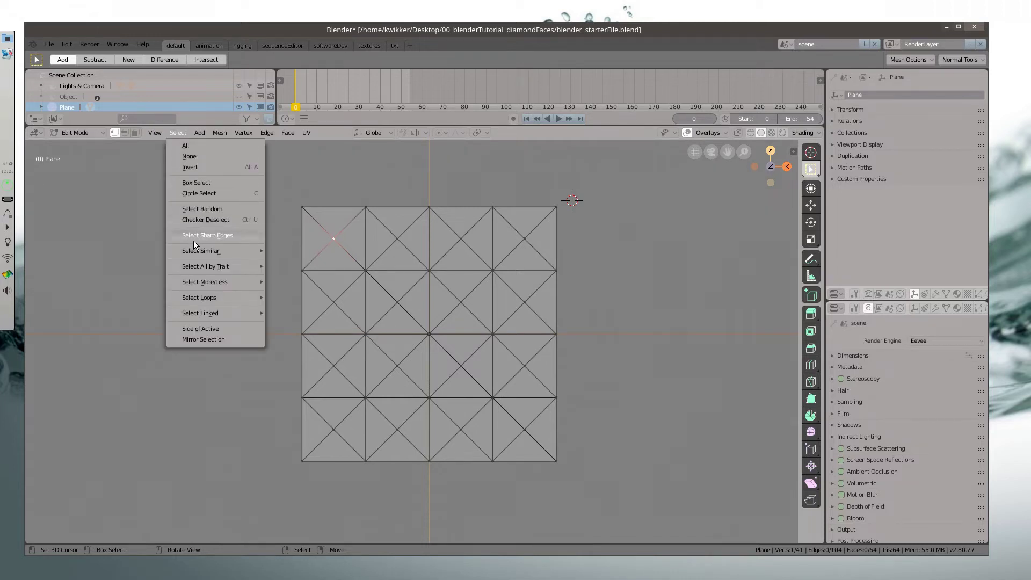
mouse_move(204, 250)
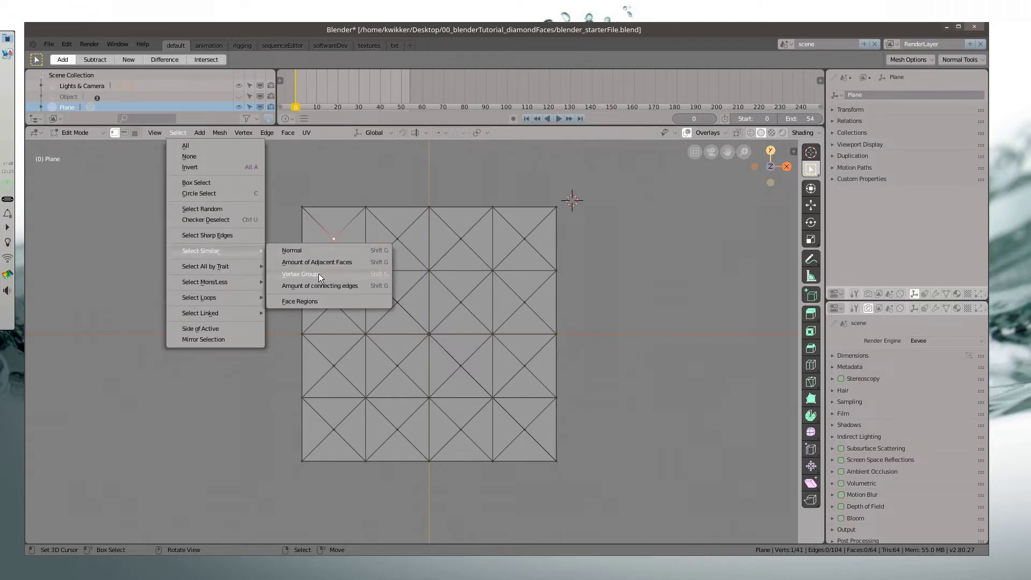
click(350, 286)
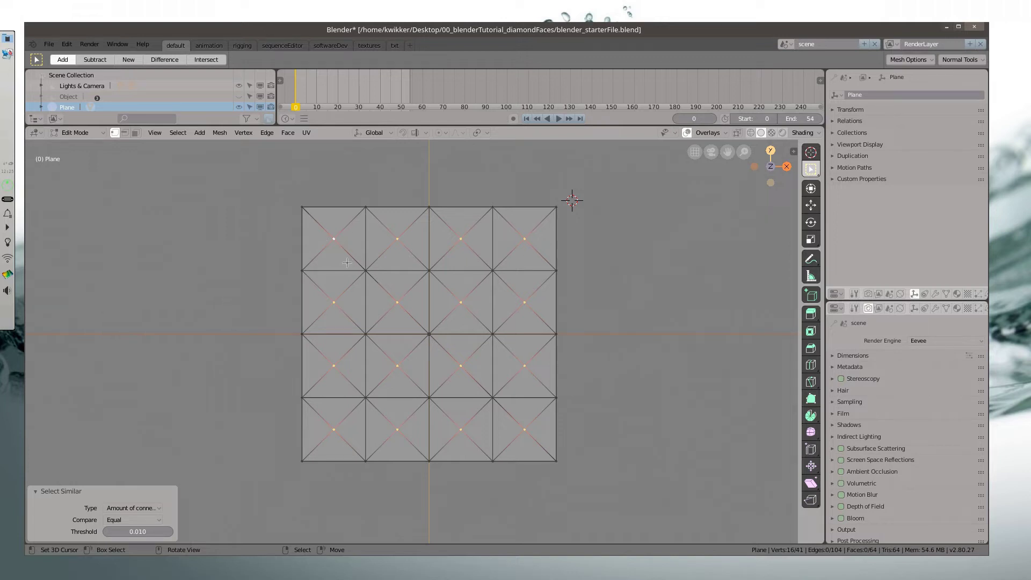
- Invert the vertex selection and dissolve the selected grid edges so that diamond-shaped faces remain
click(180, 134)
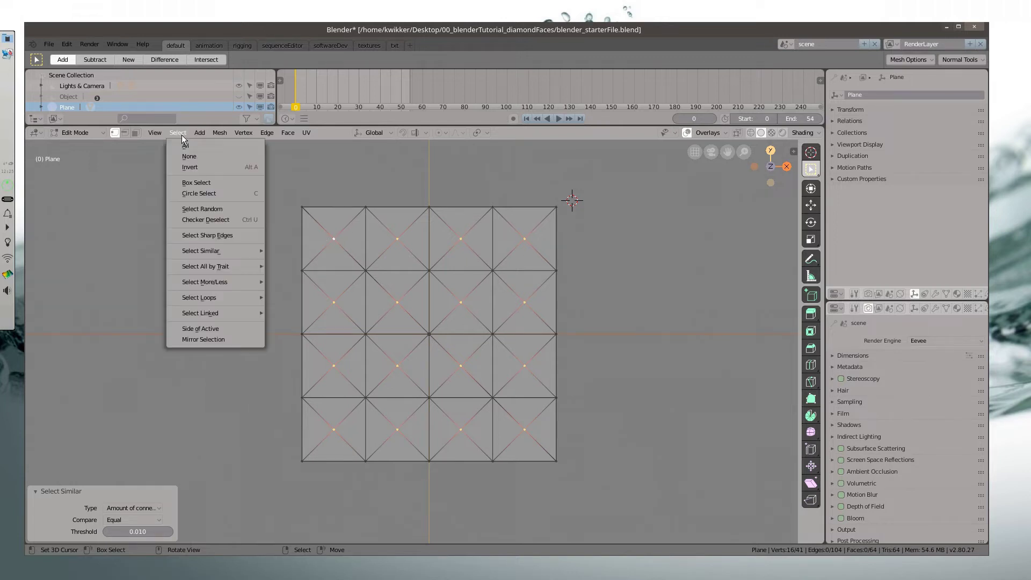
click(201, 168)
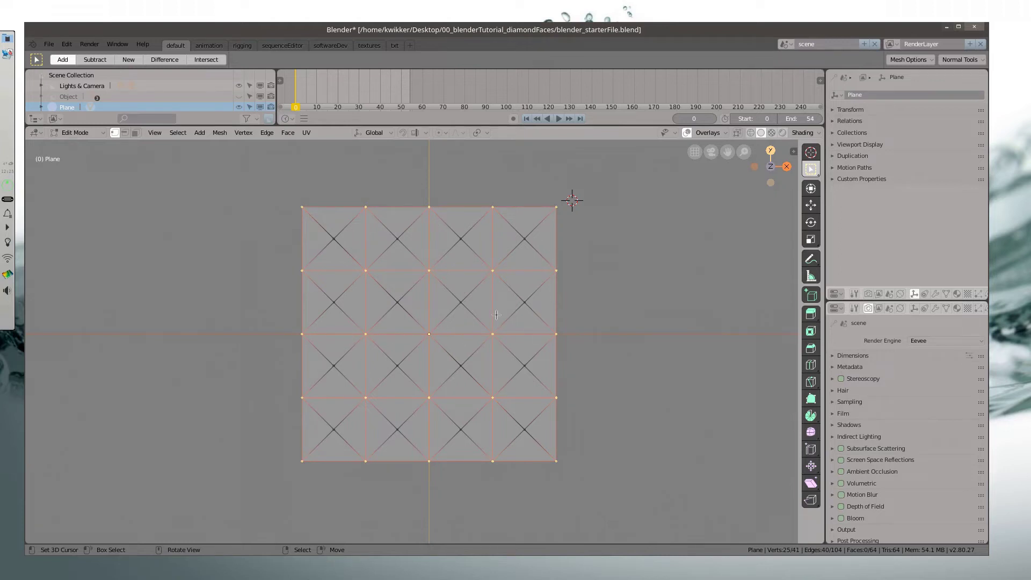
click(218, 136)
mouse_move(269, 359)
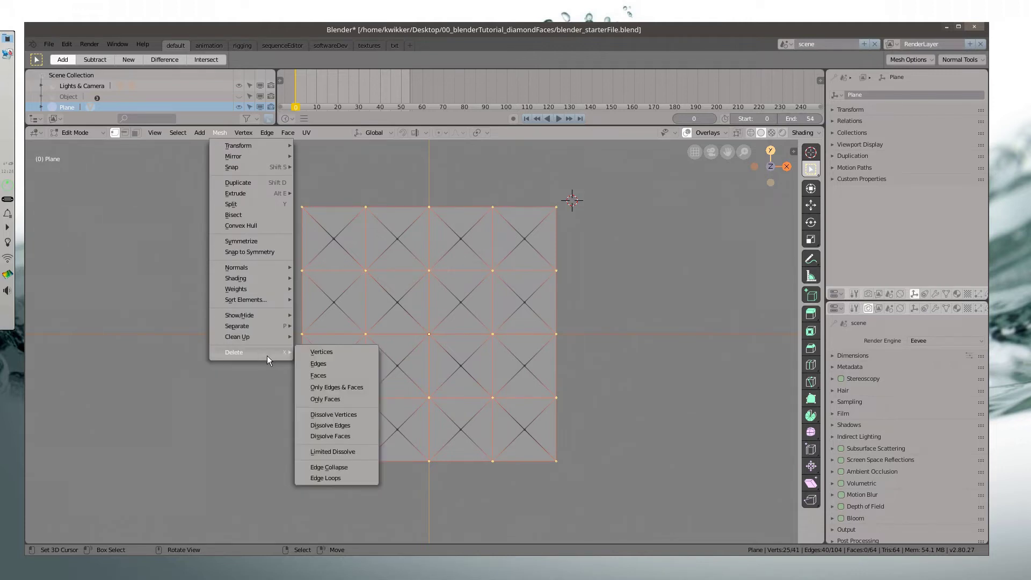
click(342, 425)
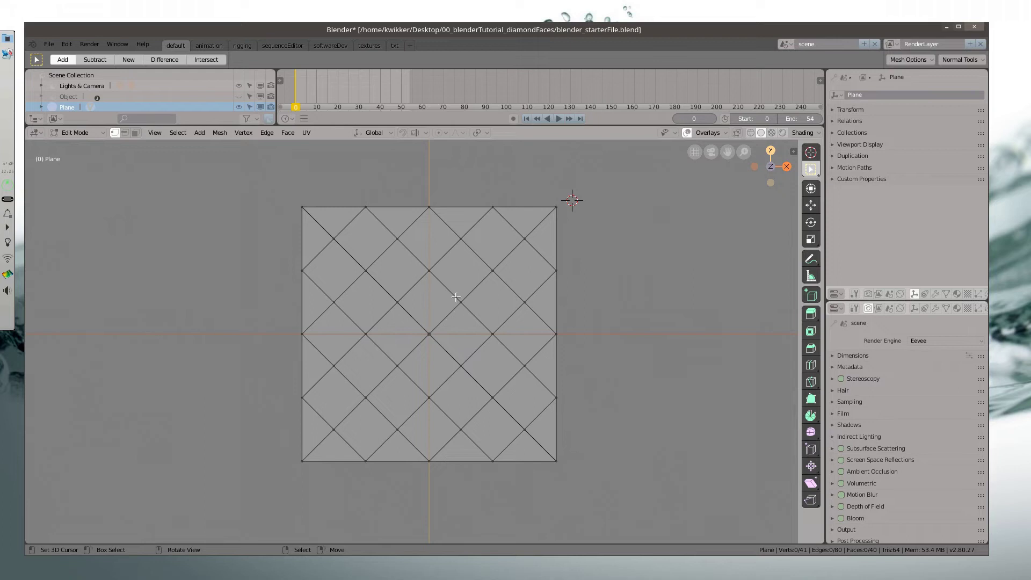
- Examine the diamond topology by loop-selecting several diagonal edge loops, and clear the selection
middle_drag(382, 380, 386, 350)
alt+right_click(428, 317)
alt+right_click(483, 290)
alt+right_click(523, 262)
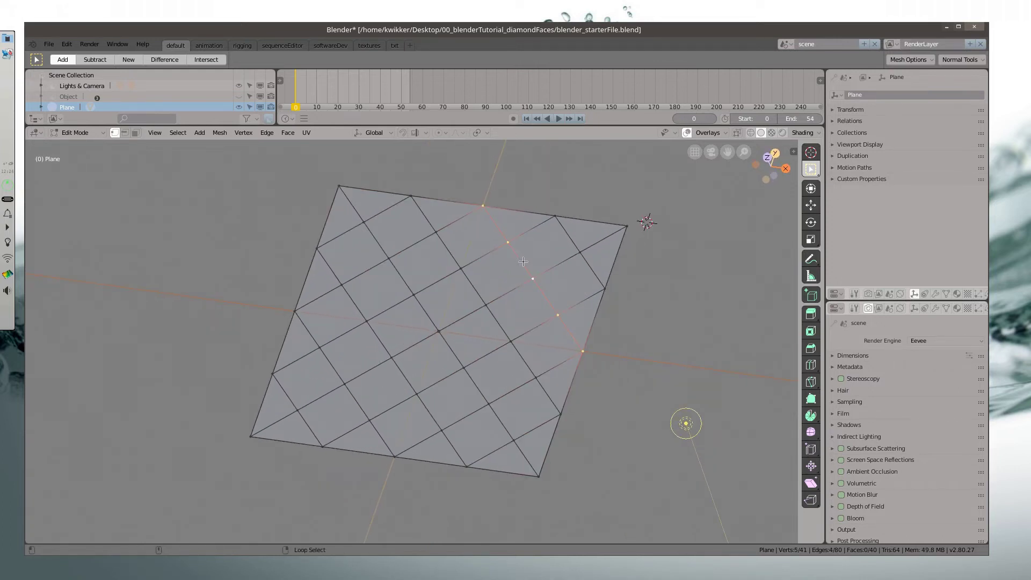
key(alt+a)
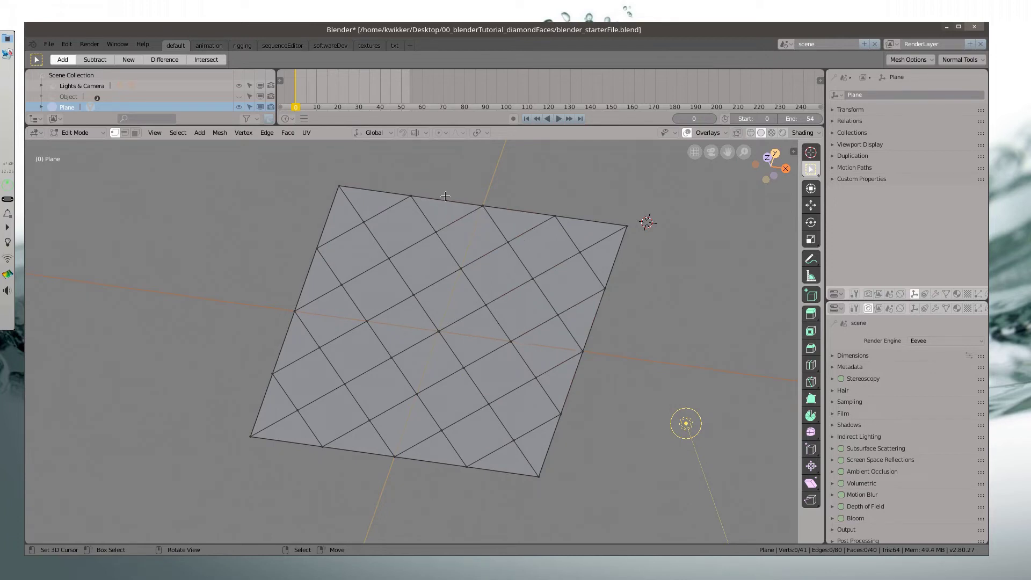
- Return the plane to Object Mode
key(ctrl+Tab)
click(380, 197)
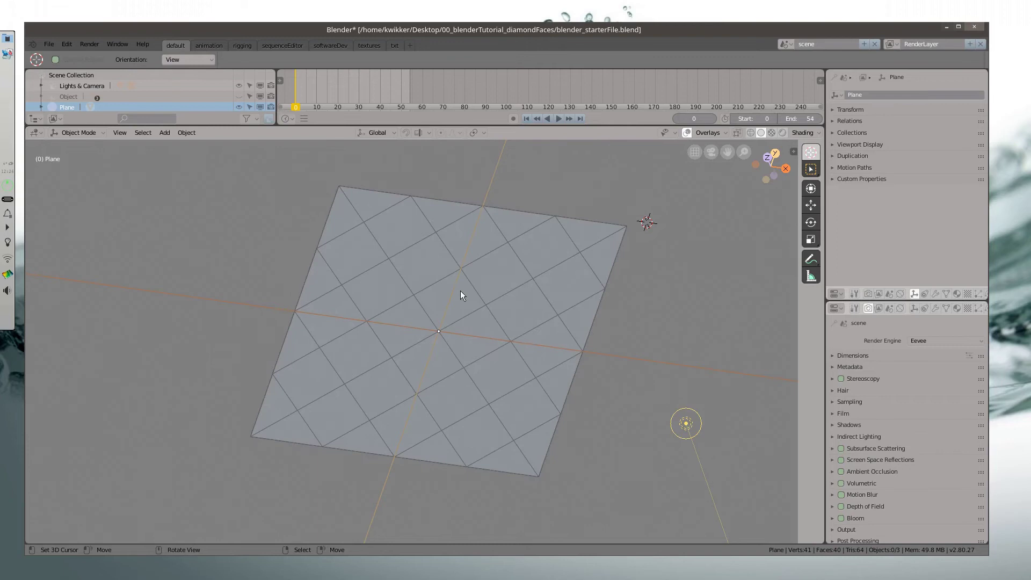
scroll(459, 291, down, 4)
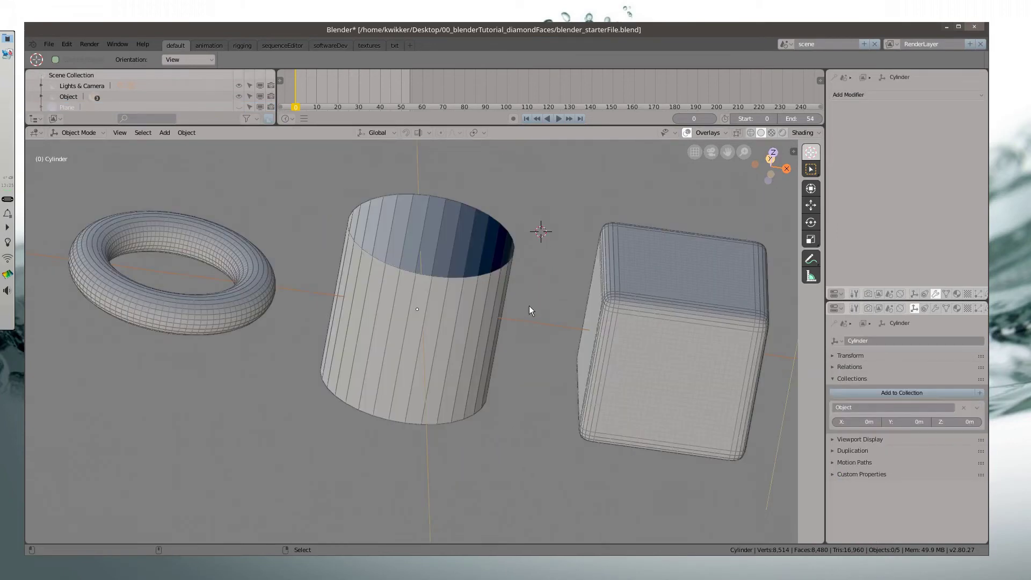
- Select the cylinder and, in Edit Mode, add 24 evenly spaced horizontal loop cuts around its wall
middle_drag(529, 305, 418, 334)
click(404, 324)
key(ctrl+Tab)
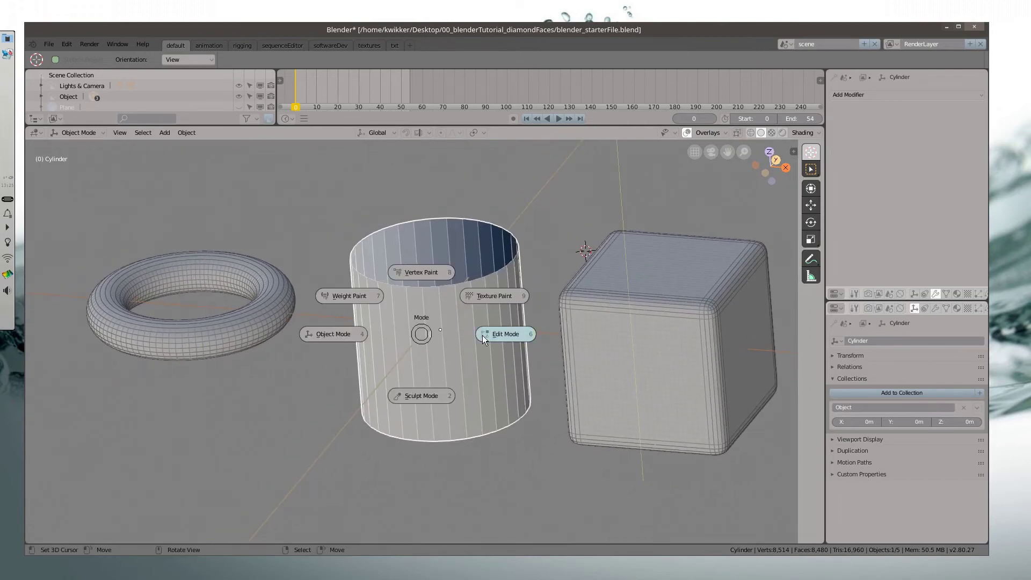
click(482, 336)
scroll(456, 349, up, 3)
key(ctrl+r)
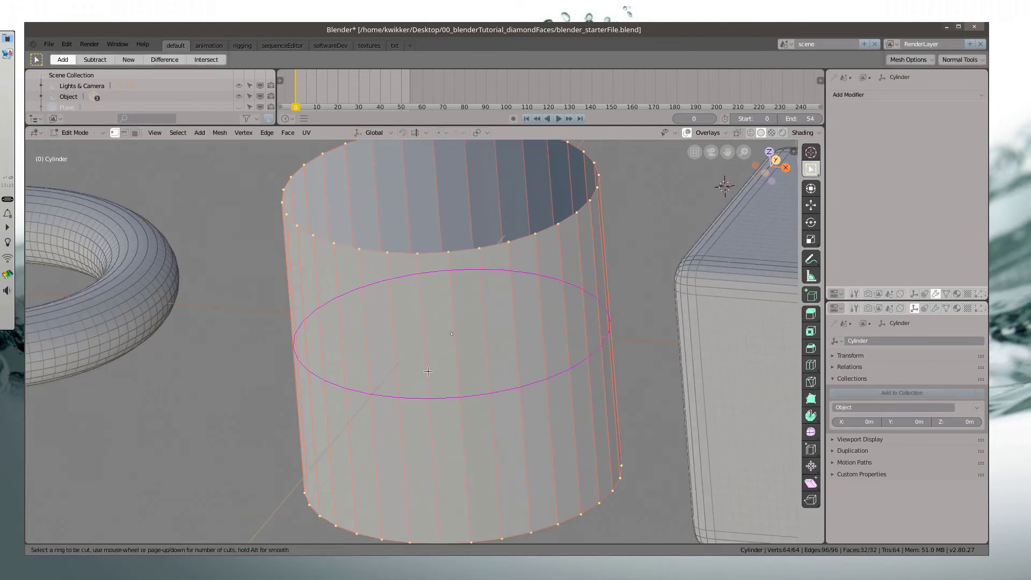
scroll(428, 371, up, 20)
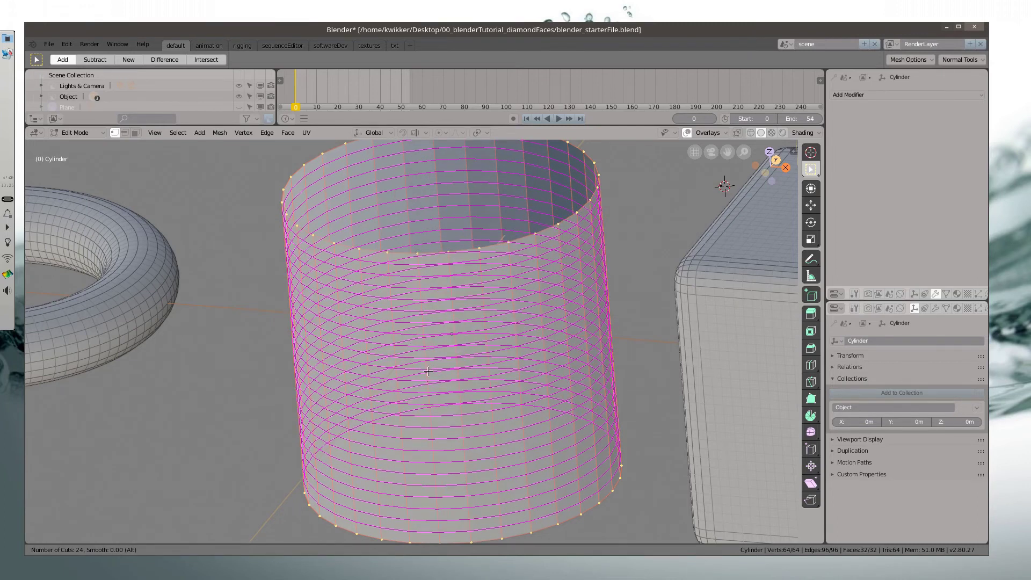
click(428, 371)
right_click(417, 371)
- Select the cylinder's entire mesh and poke all of its faces
key(a)
key(a)
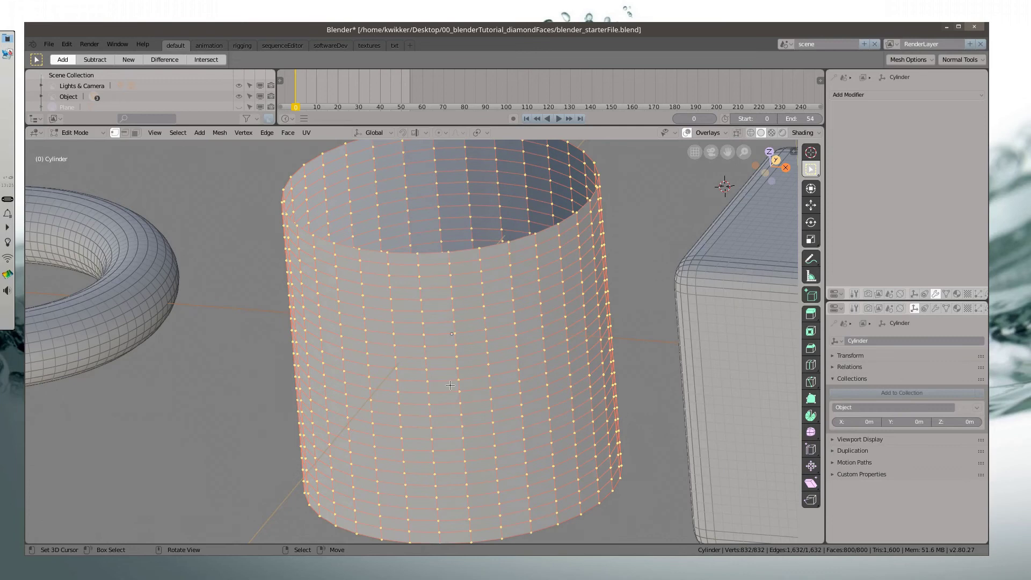
shift+middle_drag(438, 347, 452, 337)
key(alt+p)
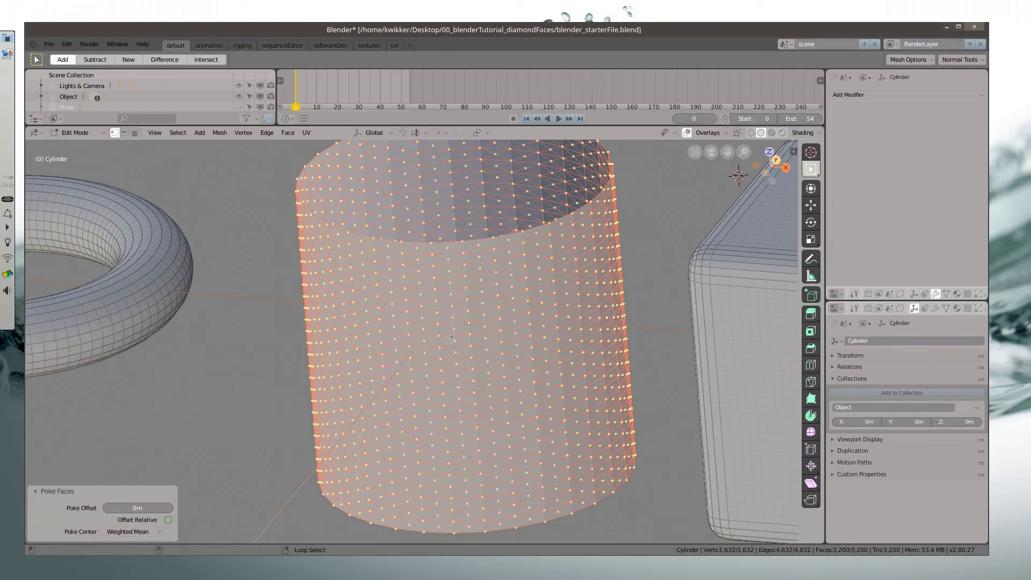
- Select all the cylinder's poked centre vertices by amount of connecting edges and invert the selection
click(453, 317)
key(shift+g)
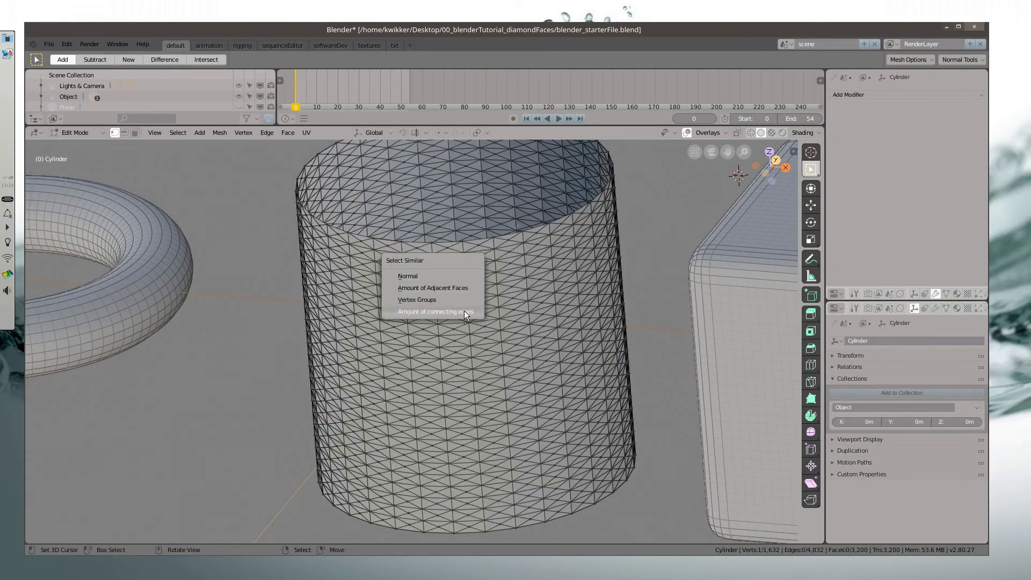
click(465, 315)
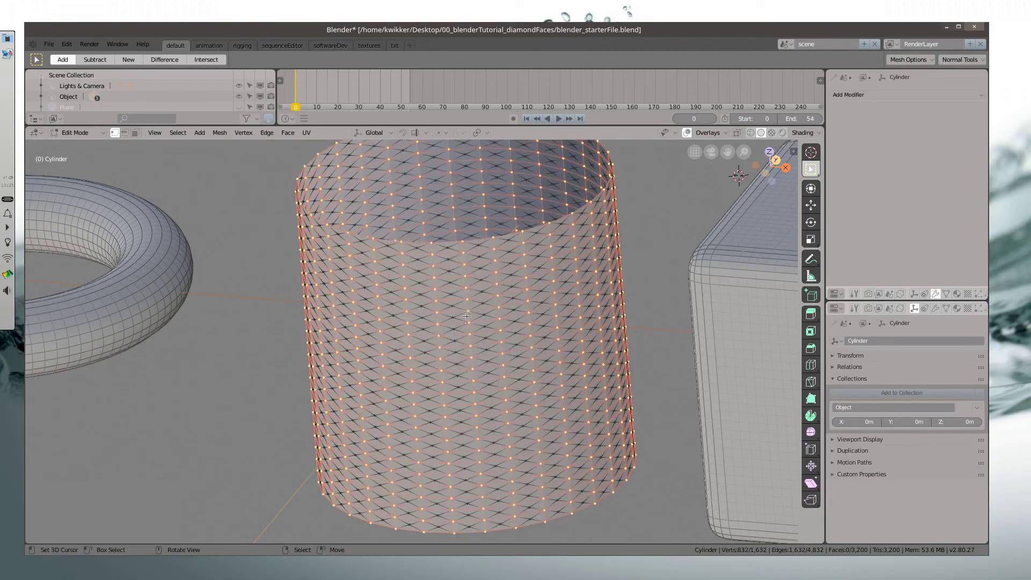
- Dissolve the selected original grid edges of the cylinder and select one diagonal edge loop running around the wall
key(x)
click(467, 317)
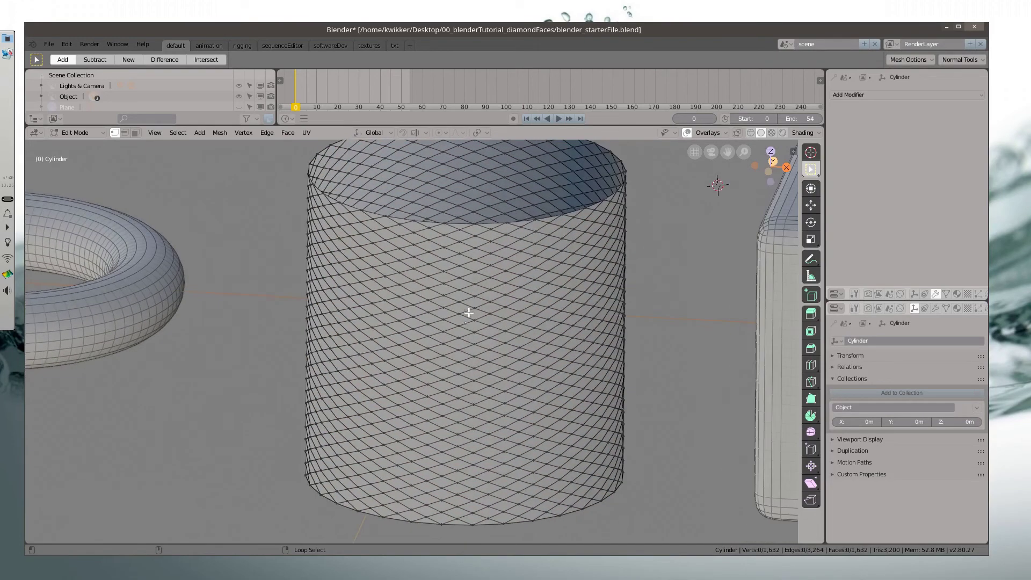
alt+click(468, 313)
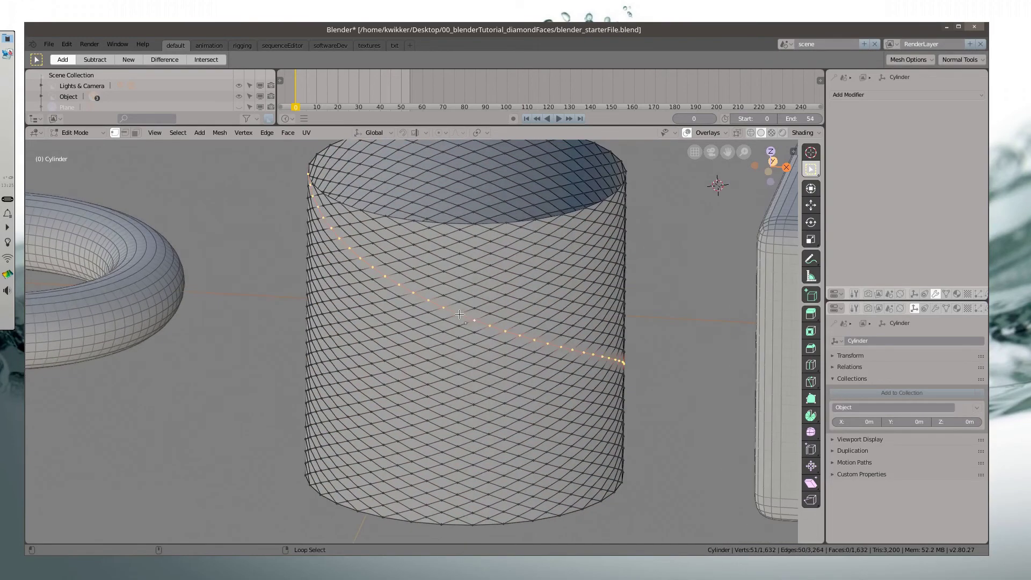
middle_drag(469, 313, 364, 332)
- Select the cylinder's entire mesh and, in front view, duplicate it 2 m upward along the global Z axis
key(a)
key(a)
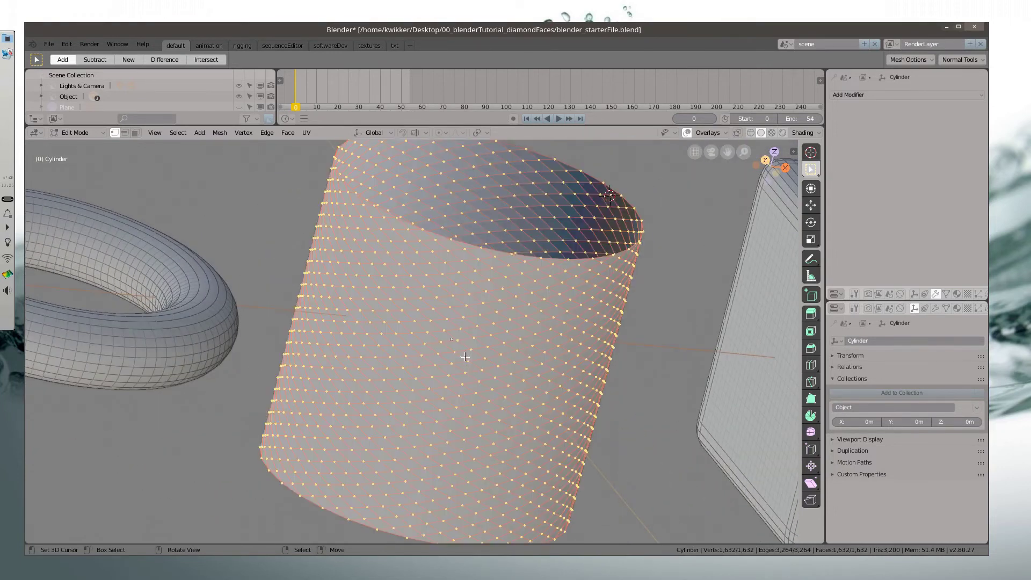
key(KP_3)
key(KP_1)
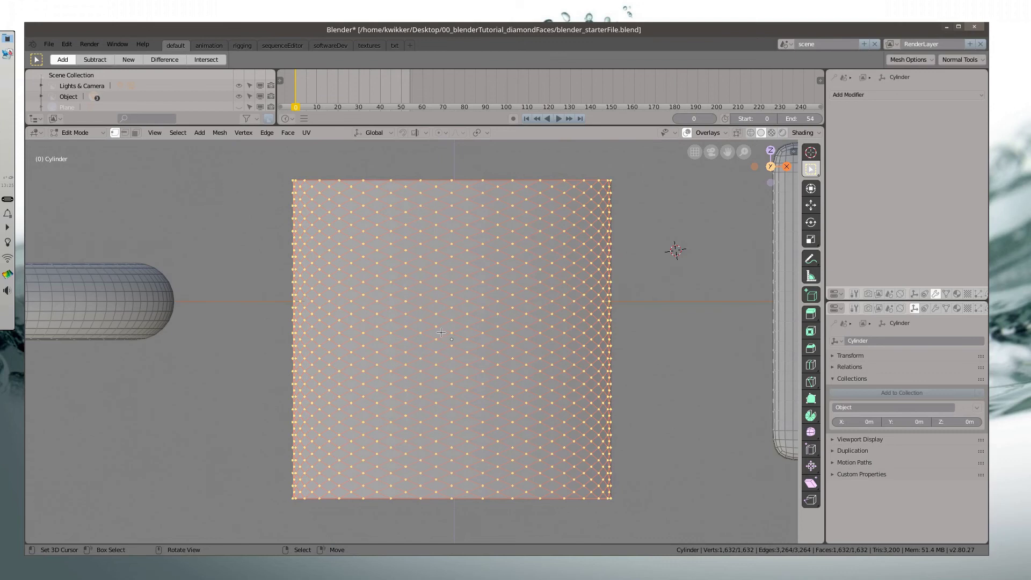
shift+middle_drag(448, 397, 444, 448)
key(shift+d)
key(z)
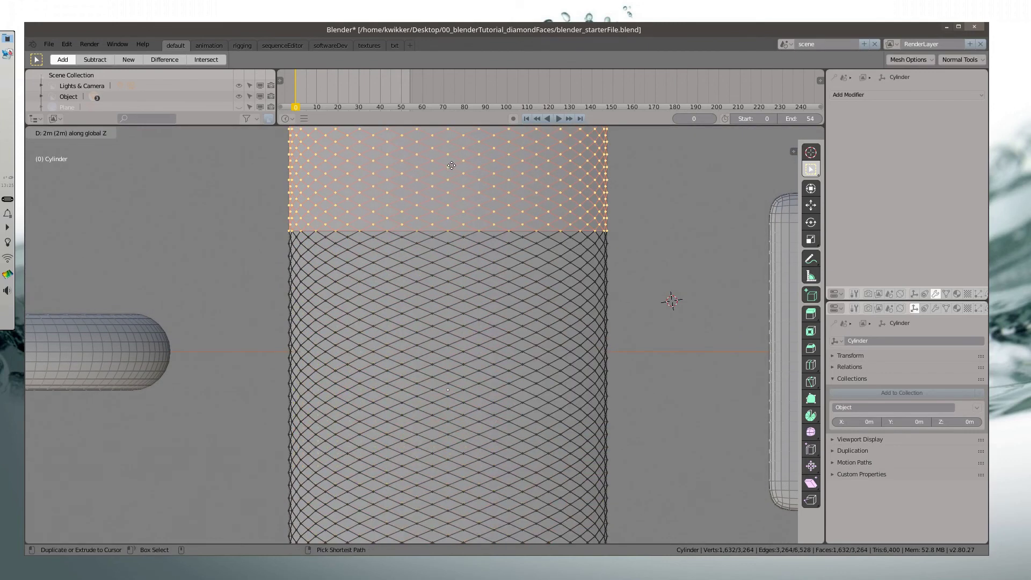
click(451, 207)
- Merge the doubled vertices of both stacked cylinder sections with Remove Doubles at a 0.0001 m merge distance, and clear the selection
key(alt+a)
key(a)
right_click(452, 229)
key(r)
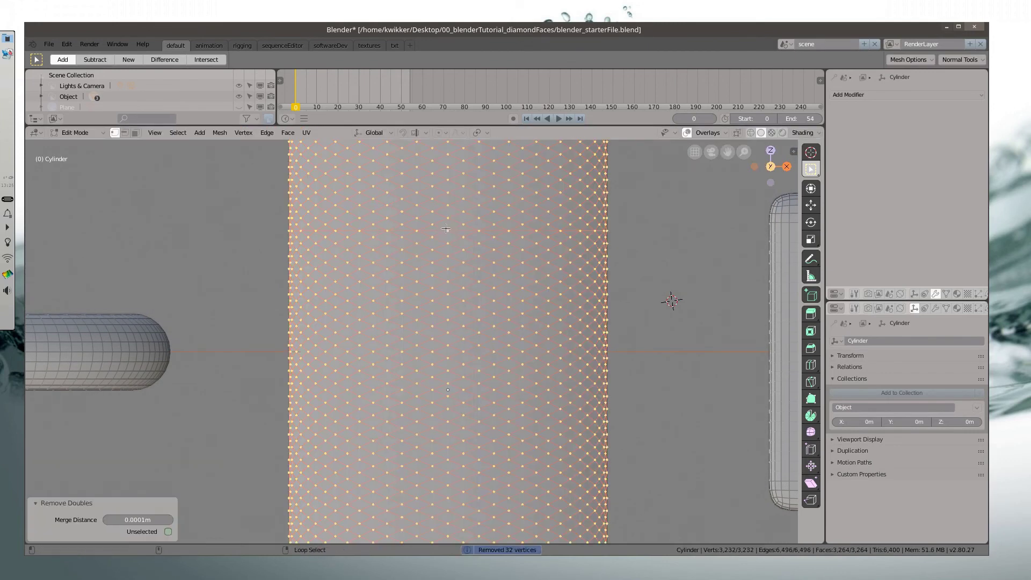
shift+middle_drag(445, 235, 423, 244)
key(alt+a)
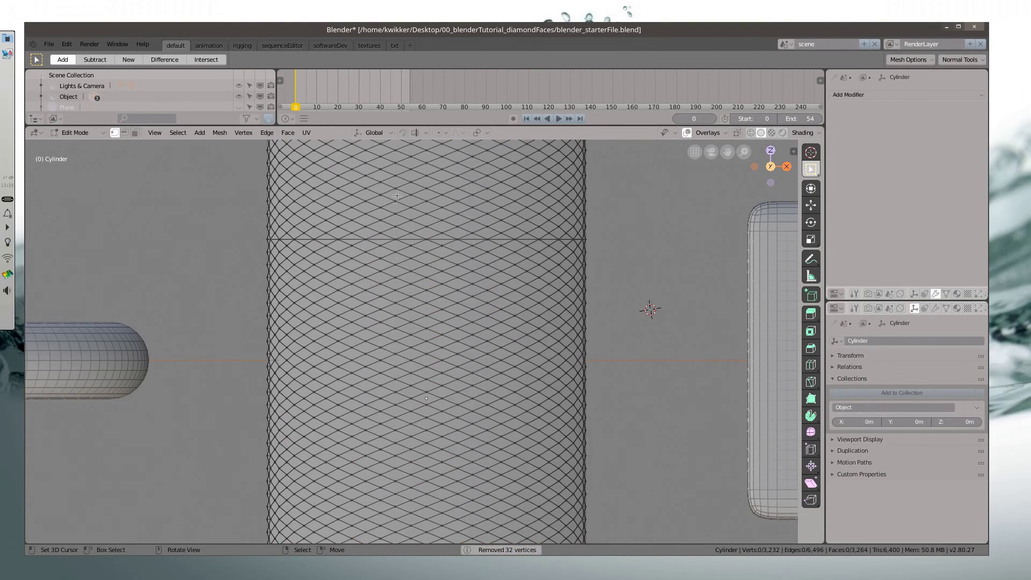
- Dissolve the horizontal edge loop where the two cylinder sections meet, and select a diagonal edge loop spiralling around the full height
click(688, 133)
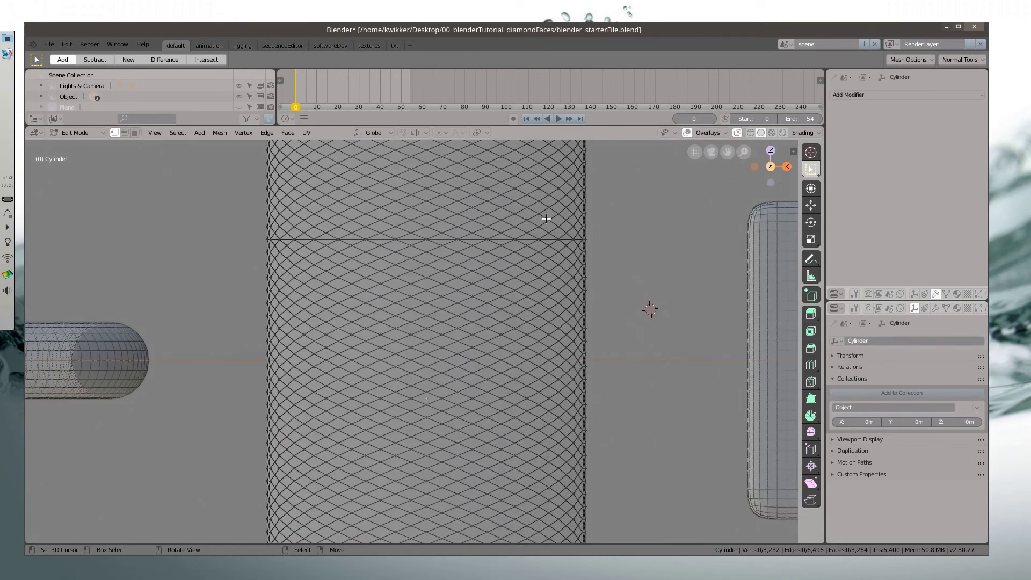
key(x)
click(608, 246)
scroll(451, 252, down, 5)
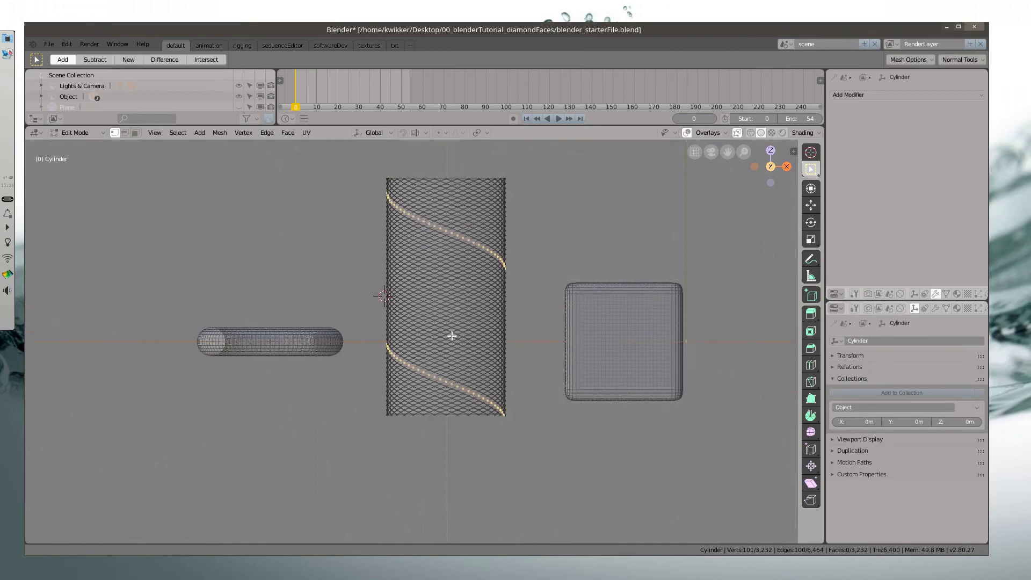
- Try duplicating the spiral edge loop and moving the copy off to the side of the cylinder
key(g)
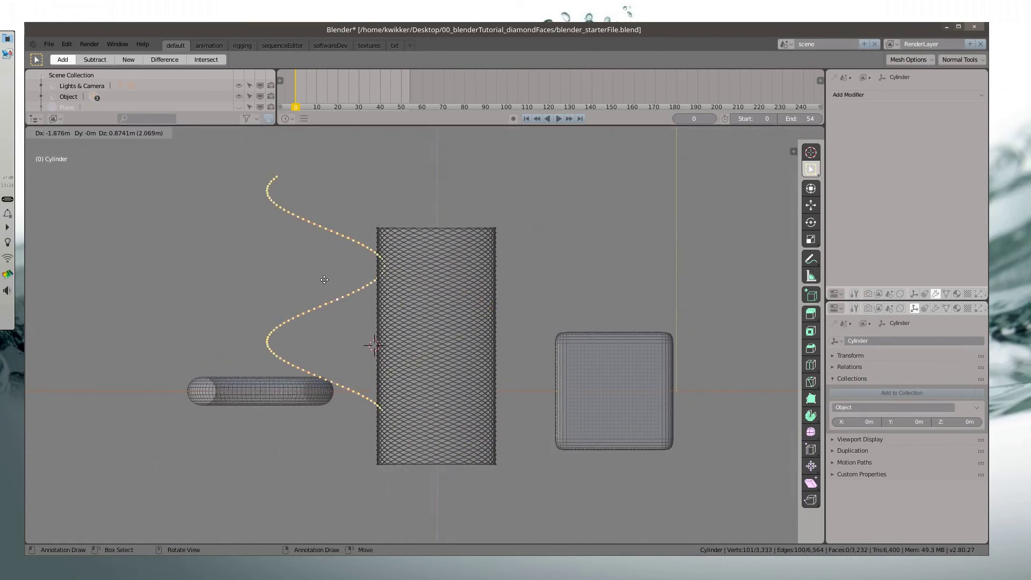
click(287, 238)
middle_drag(295, 230, 441, 231)
key(alt+a)
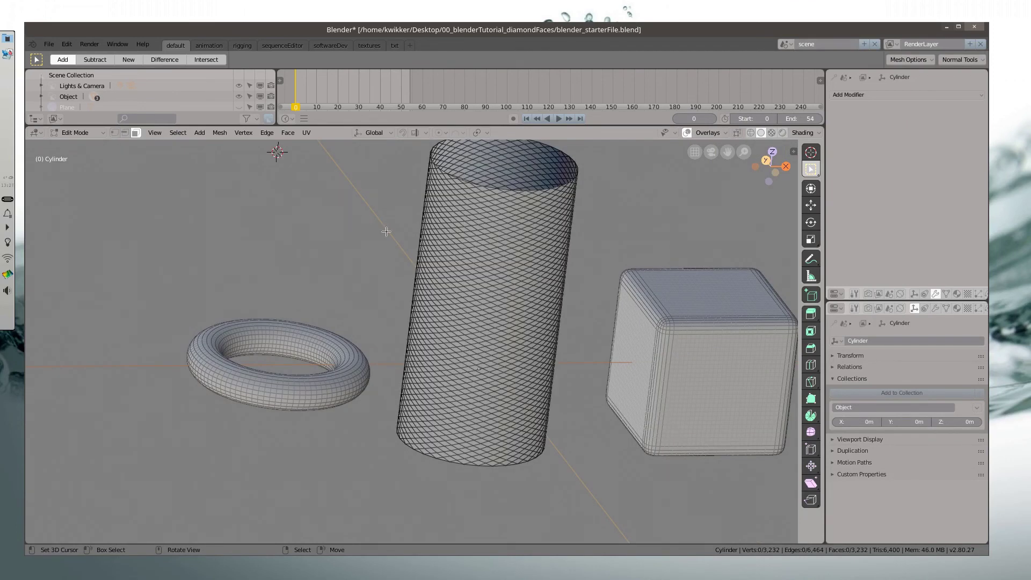
- Duplicate one spiral face loop of the tall cylinder and place the copy clear of the wall as a separate object
shift+middle_drag(494, 273, 451, 308)
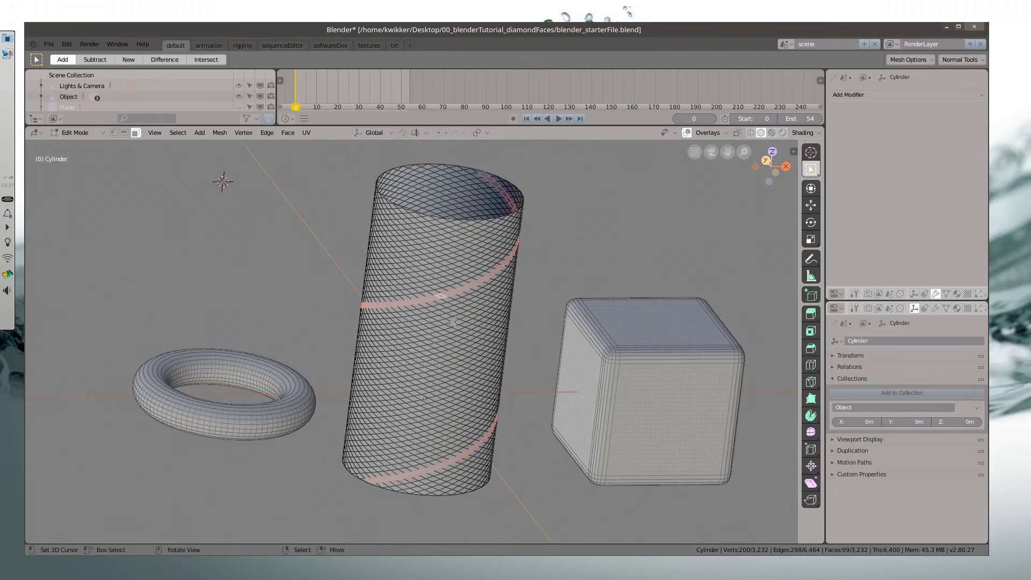
key(shift+d)
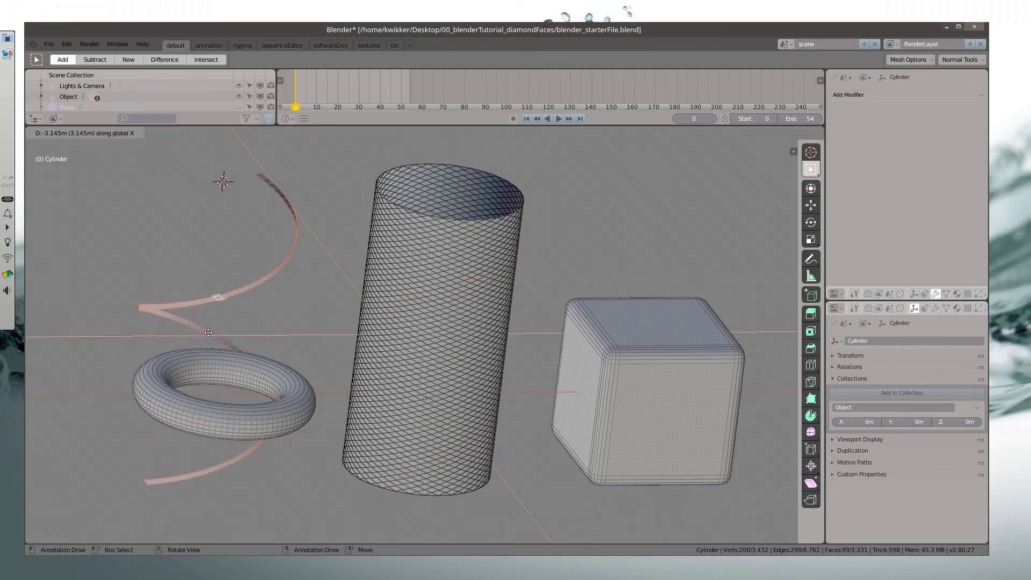
key(y)
click(550, 393)
middle_drag(550, 393, 554, 274)
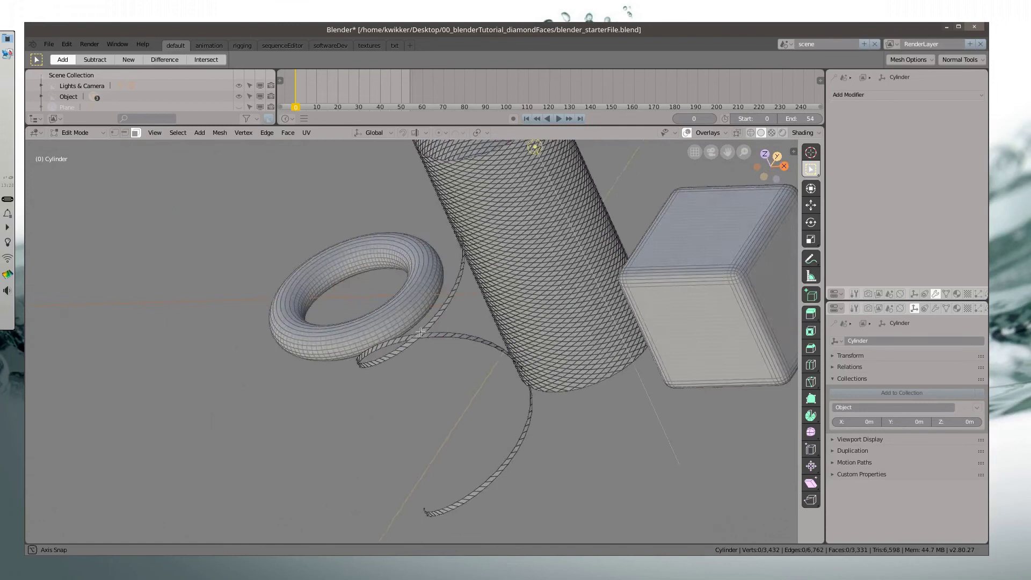
- Add a Simple Deform modifier to the spiral strip, set to Taper on the X axis with the Empty as origin and factor 1.685
click(908, 95)
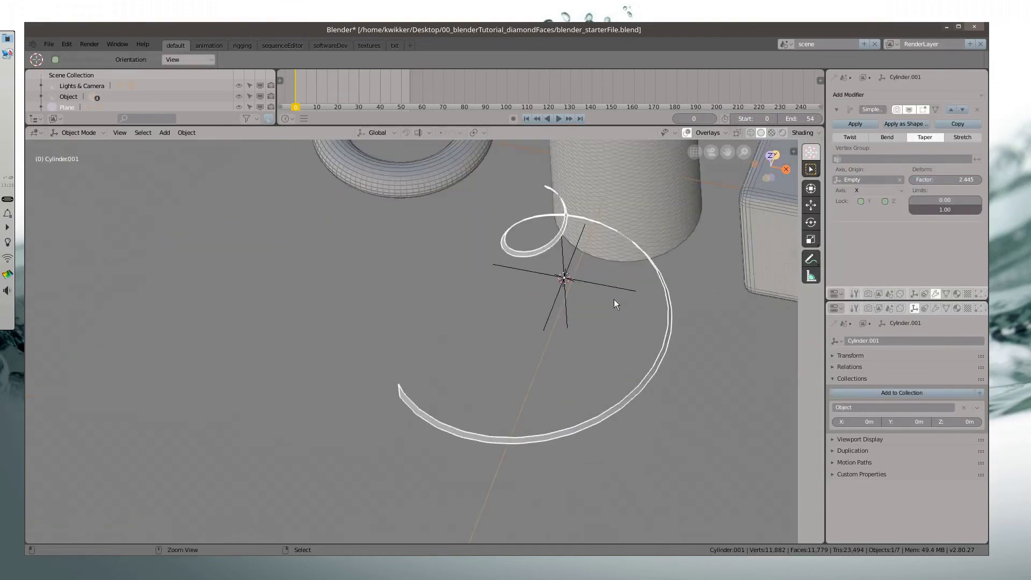
key(alt+a)
ctrl+middle_drag(614, 299, 591, 306)
drag(945, 180, 919, 180)
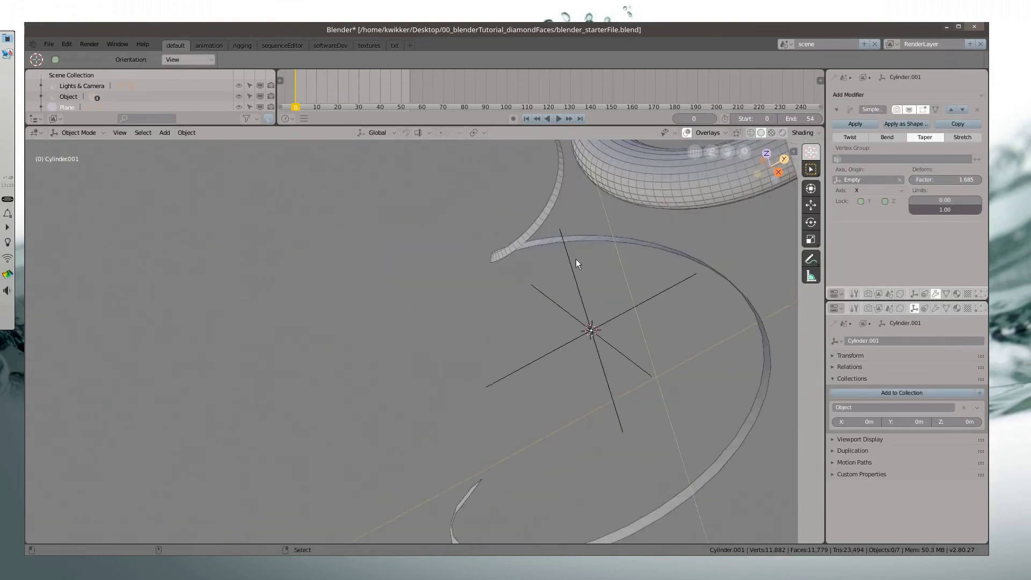
- Add a Catmull-Clark Subdivision Surface modifier with one view level to the tapered spiral strip
key(ctrl+1)
scroll(528, 302, down, 4)
click(703, 133)
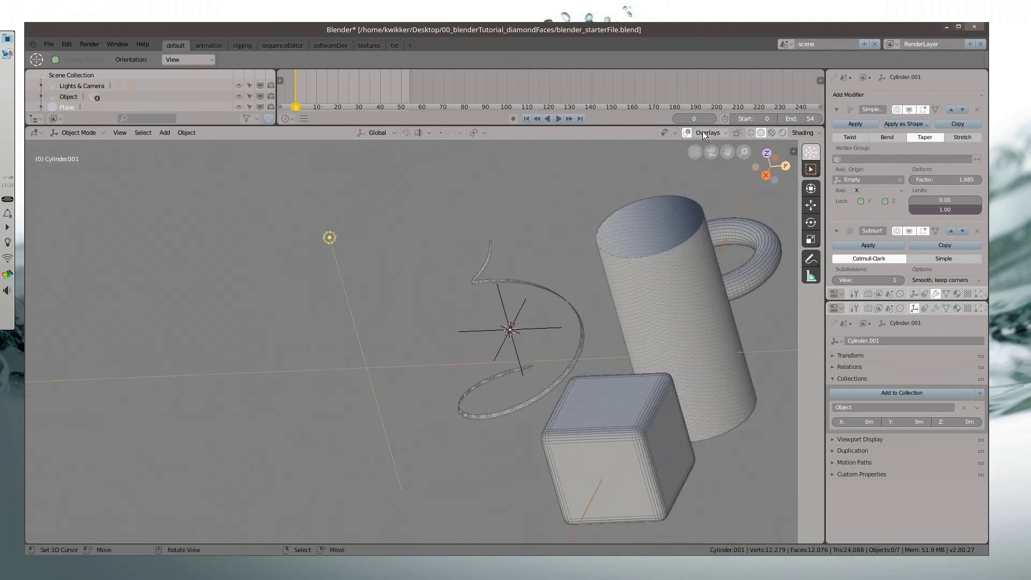